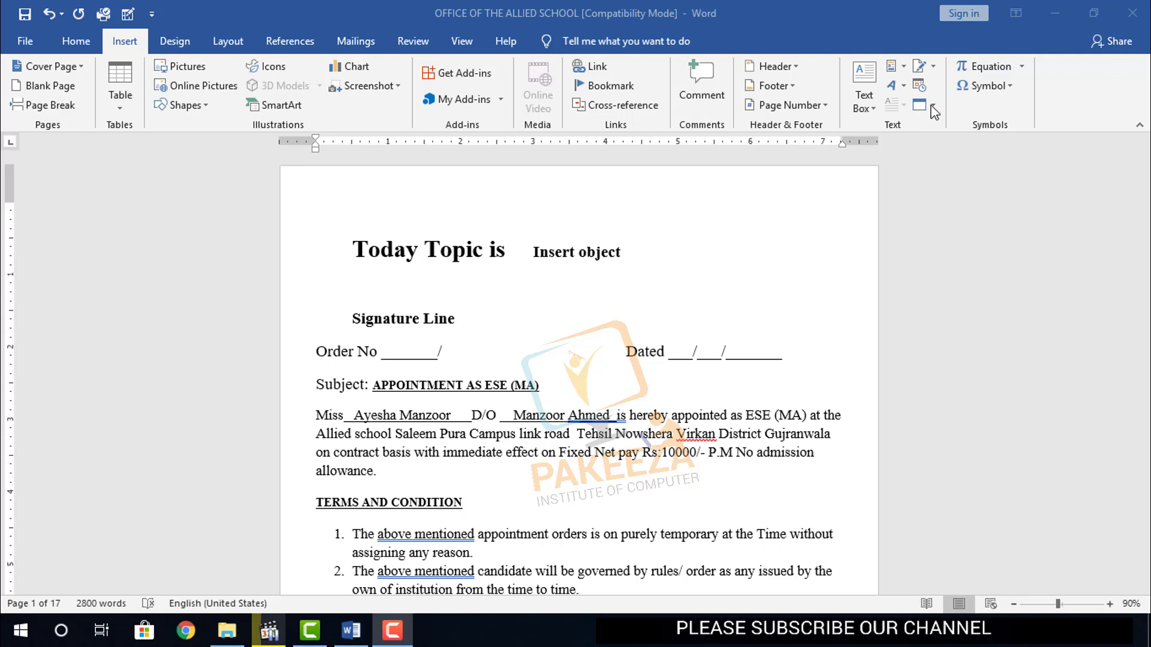
pyautogui.click(931, 106)
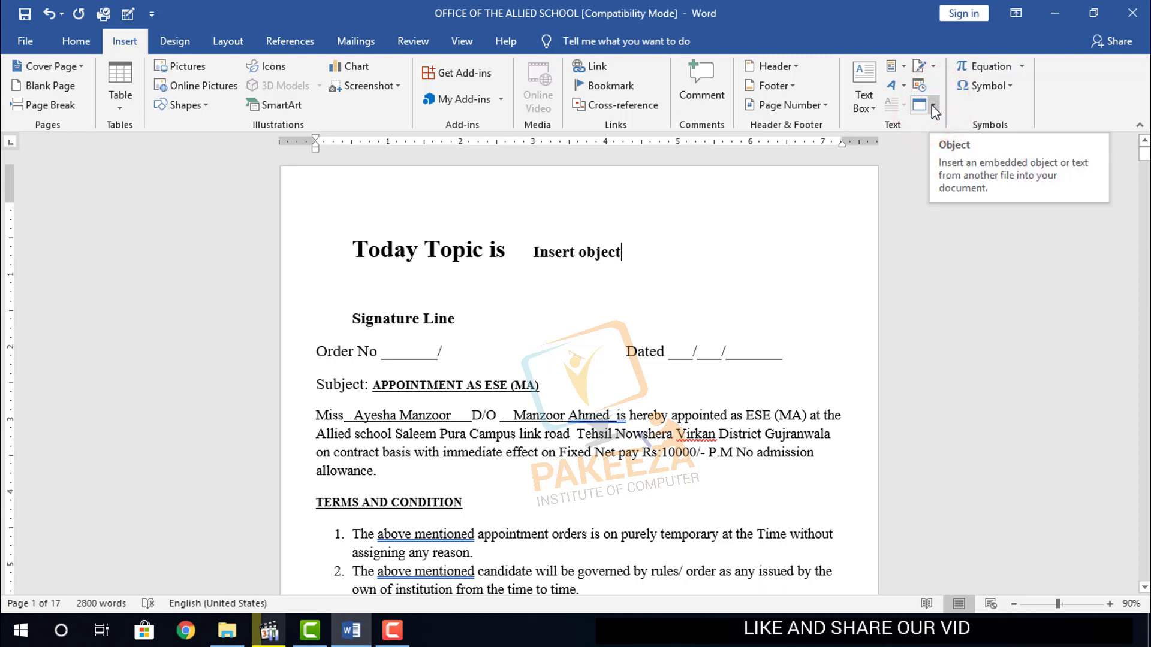
pyautogui.click(842, 16)
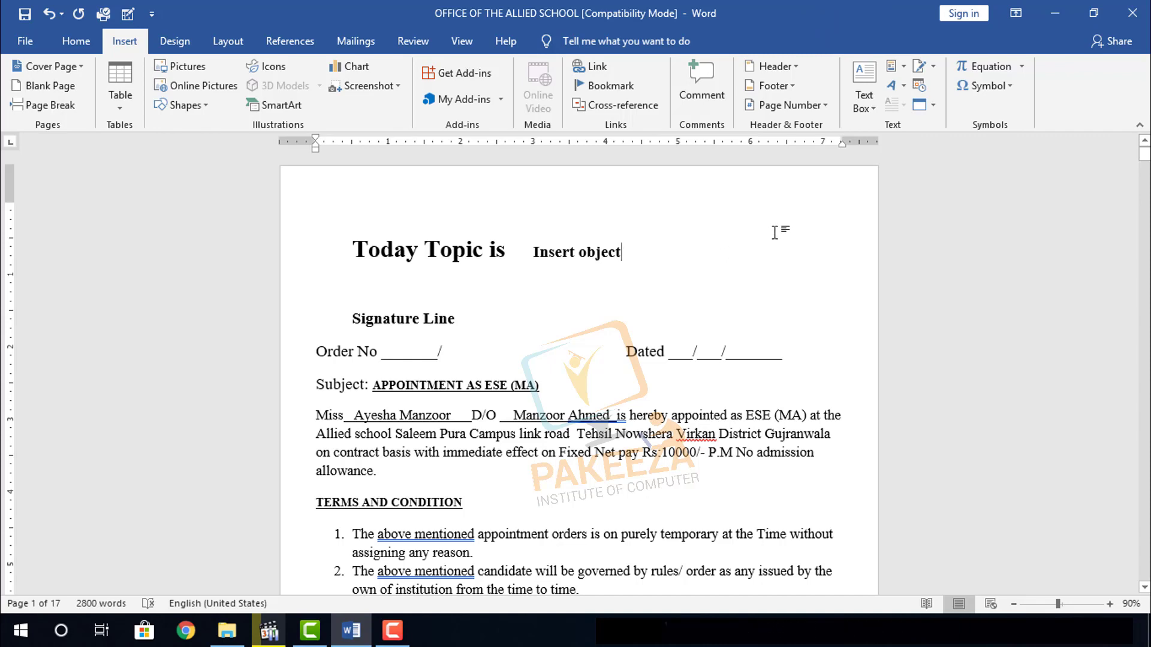
# Step: Delete the date and time line below the numbered terms and conditions list
pyautogui.scroll(-3, 570, 326)
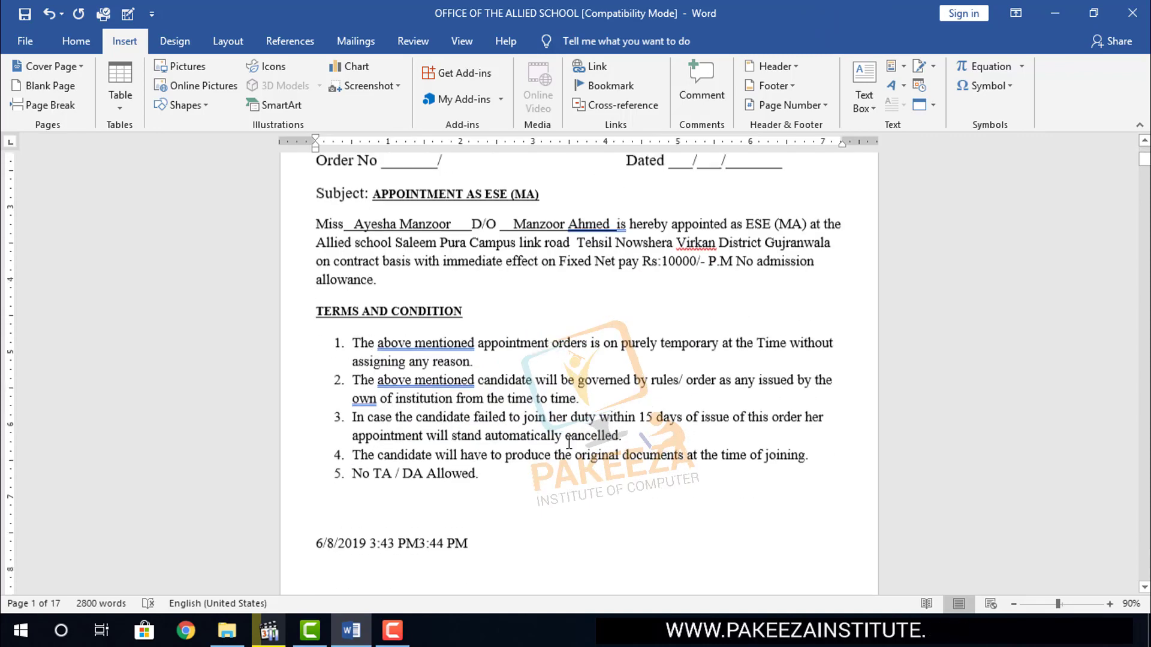
pyautogui.click(503, 474)
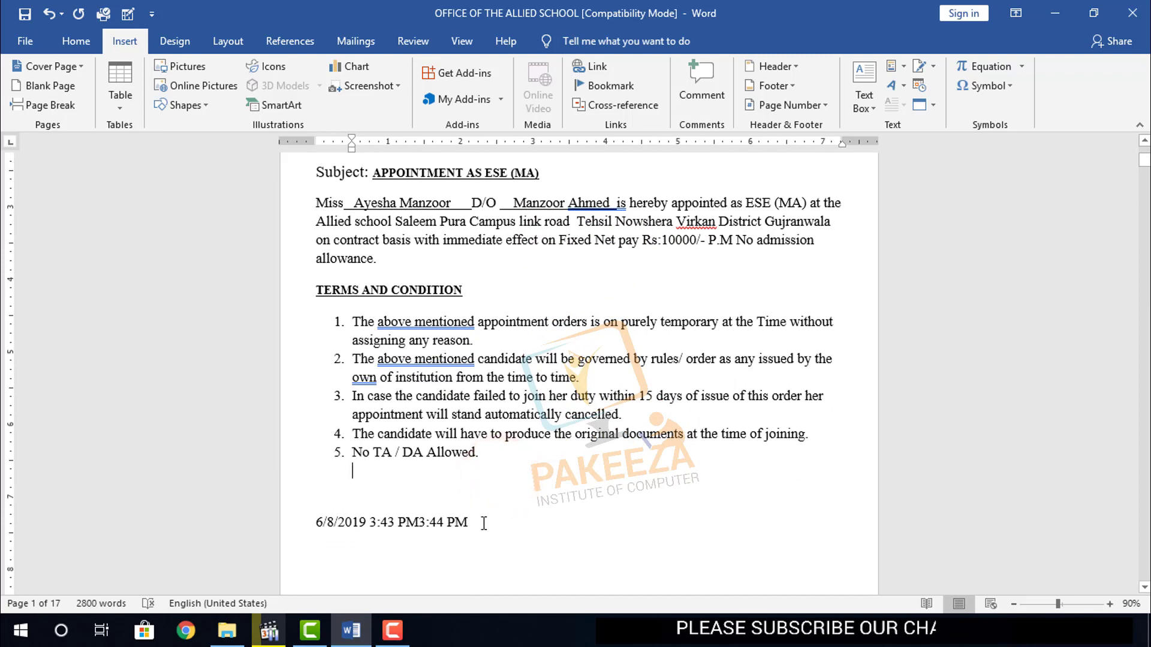
pyautogui.moveTo(478, 523); pyautogui.dragTo(298, 518)
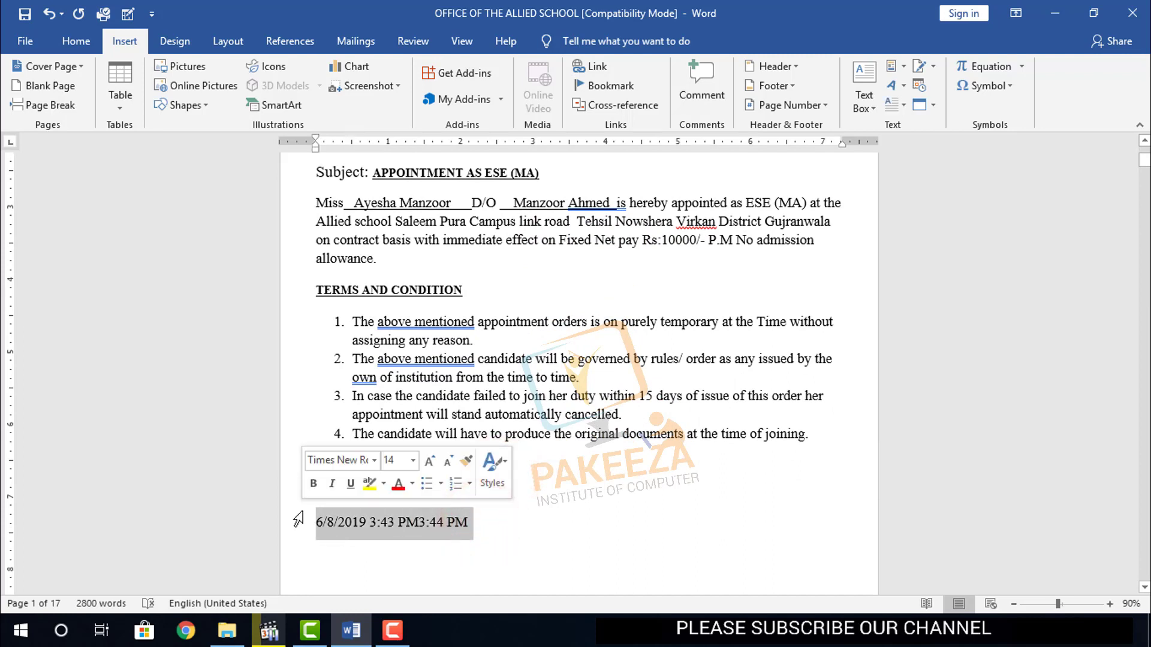
pyautogui.press('Delete')
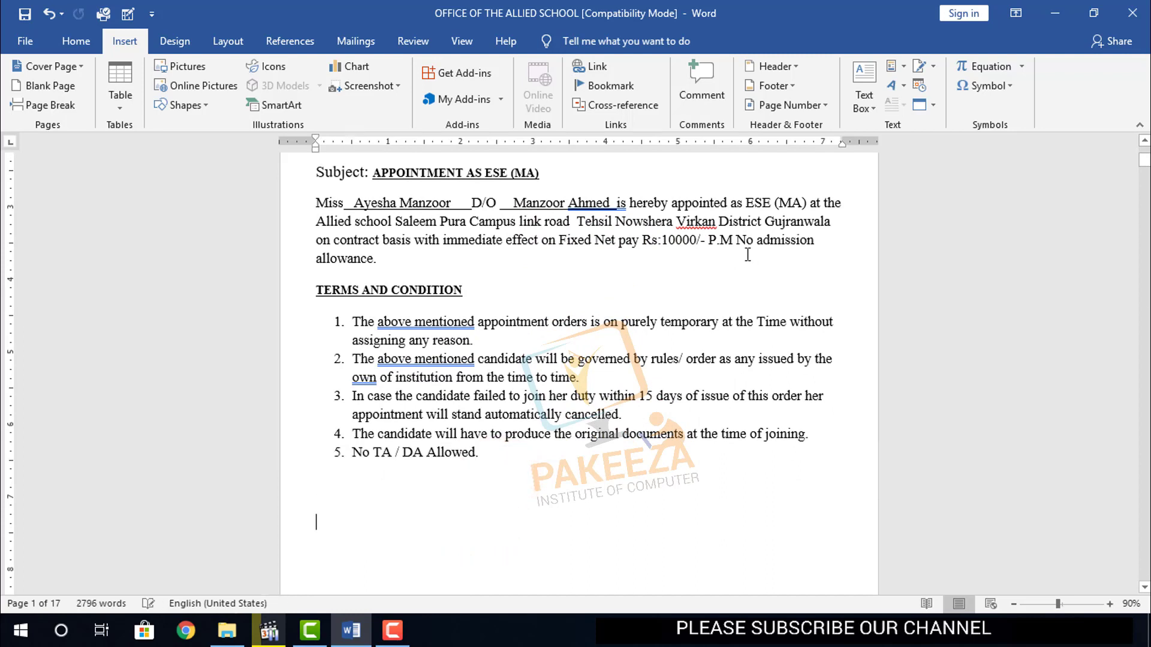
# Step: Start creating a new embedded object on the emptied line below the terms list and set it to display as an icon
pyautogui.click(934, 107)
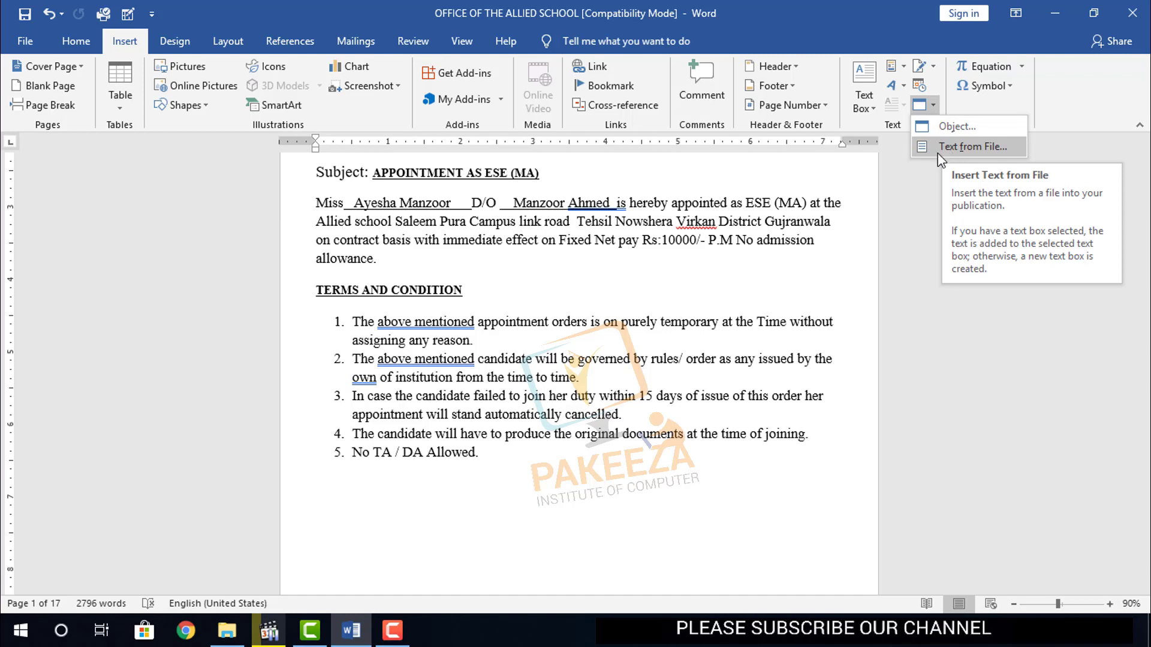
pyautogui.click(952, 124)
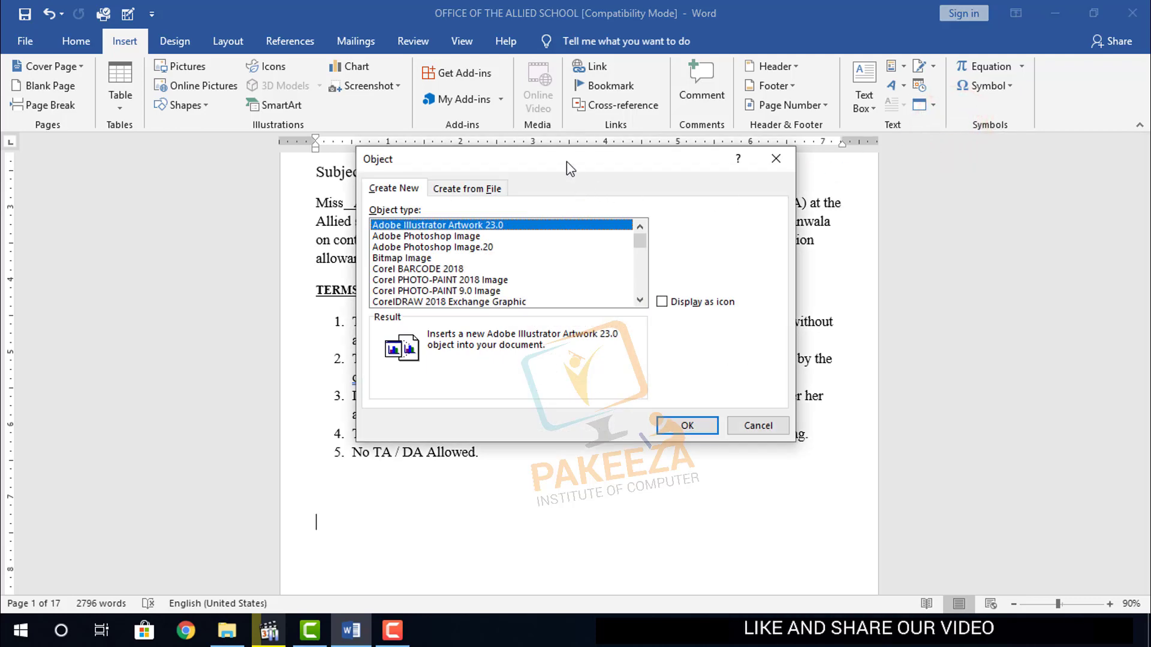
pyautogui.moveTo(556, 157); pyautogui.dragTo(413, 173)
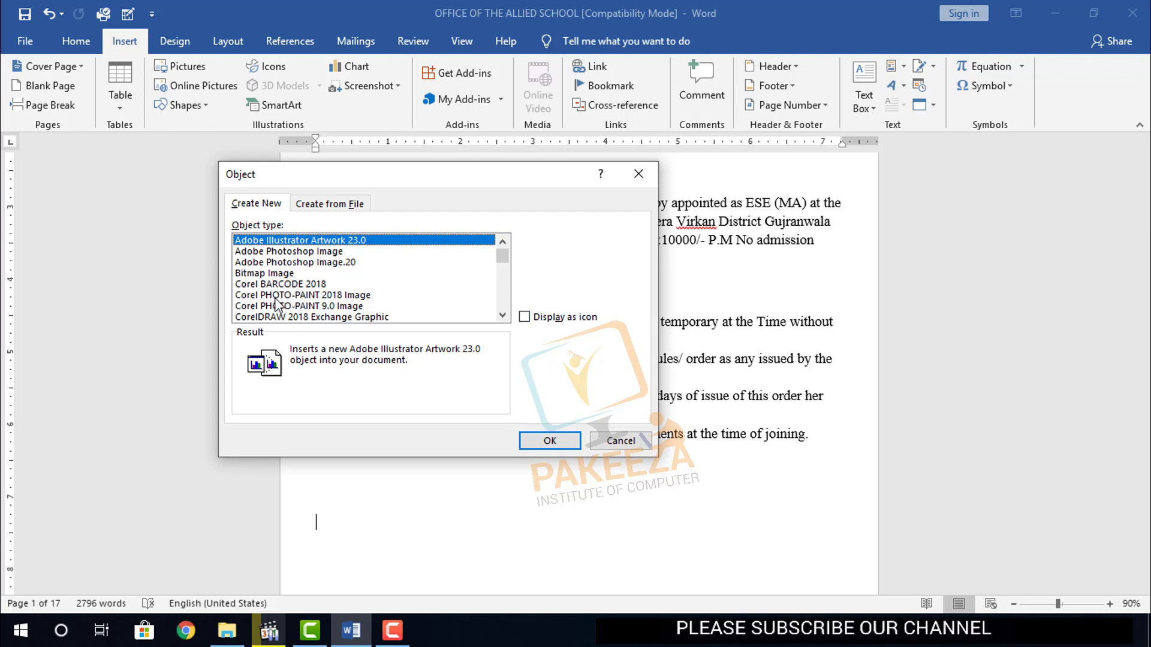
pyautogui.scroll(-2, 277, 304)
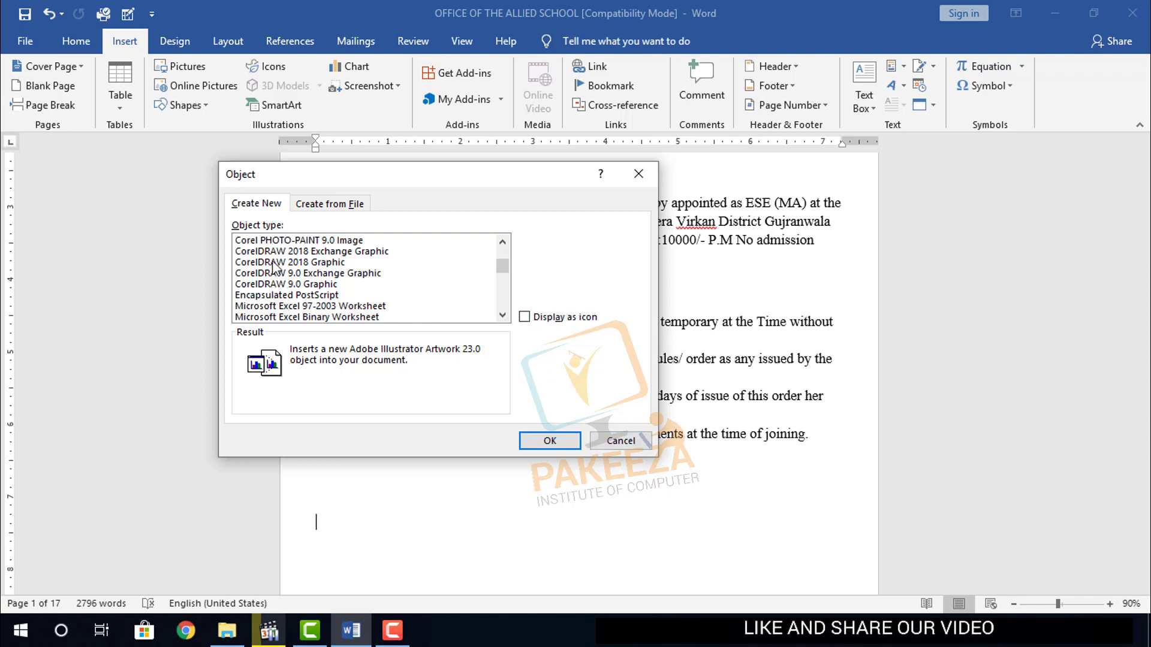
pyautogui.scroll(1, 273, 266)
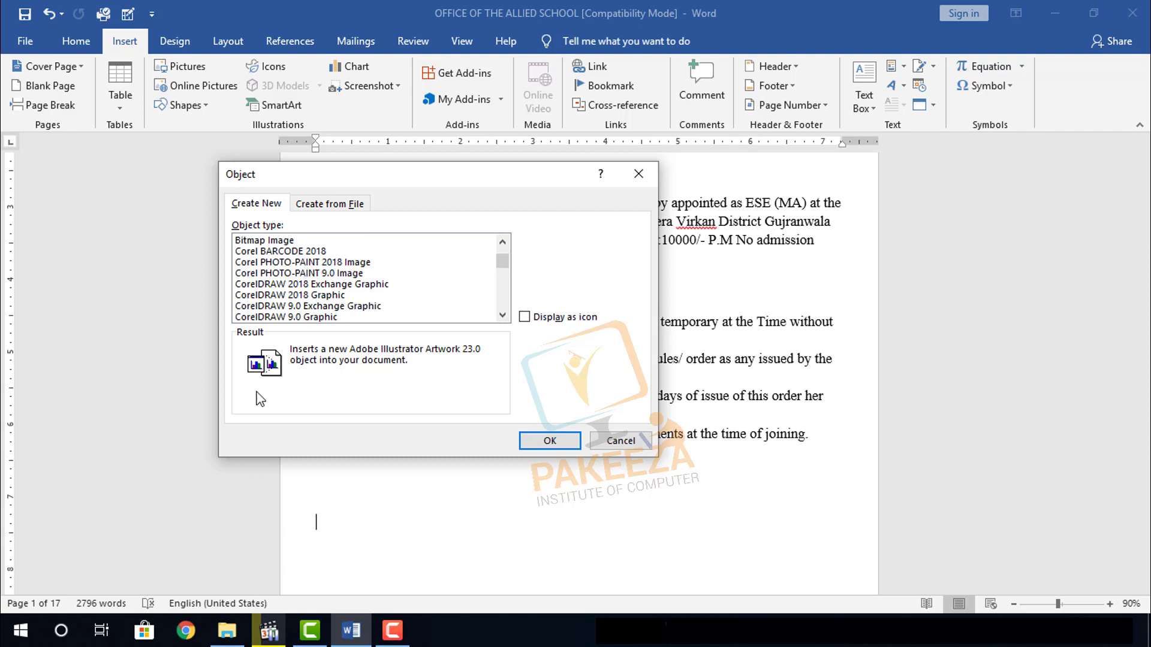
pyautogui.scroll(1, 277, 315)
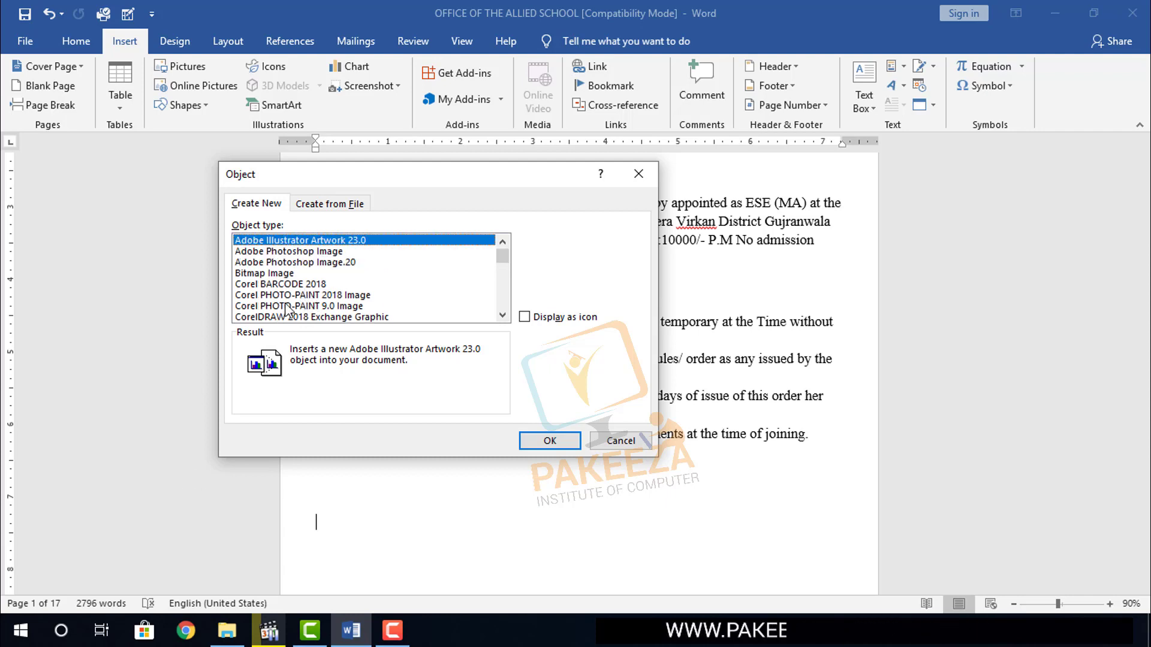
pyautogui.click(298, 264)
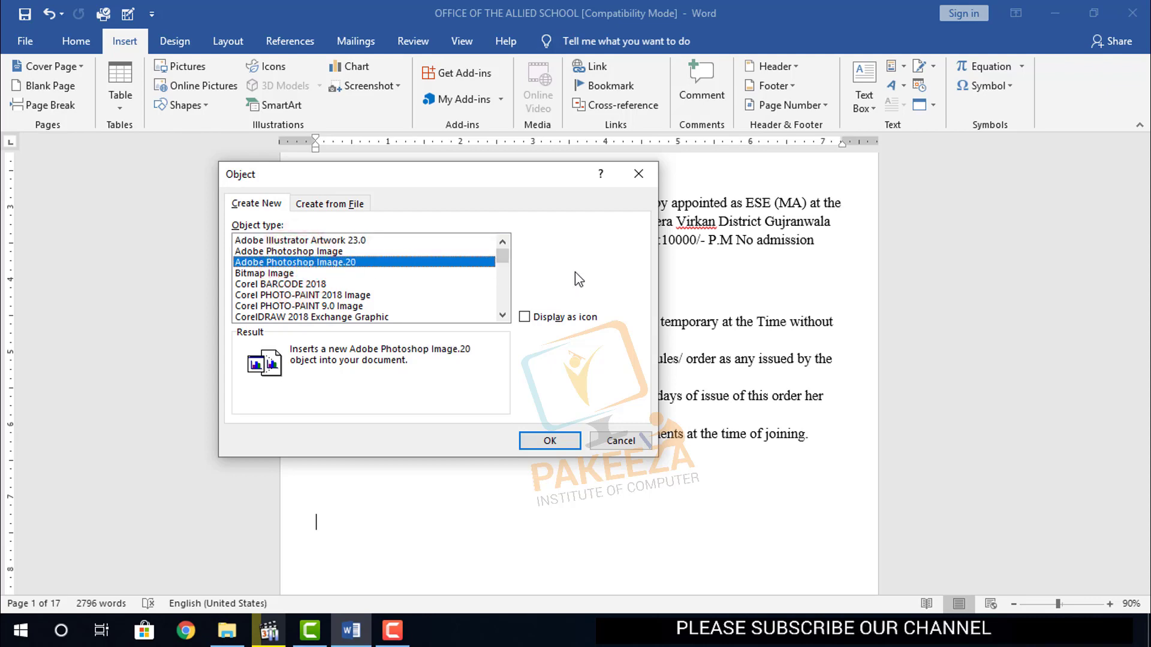
pyautogui.click(525, 317)
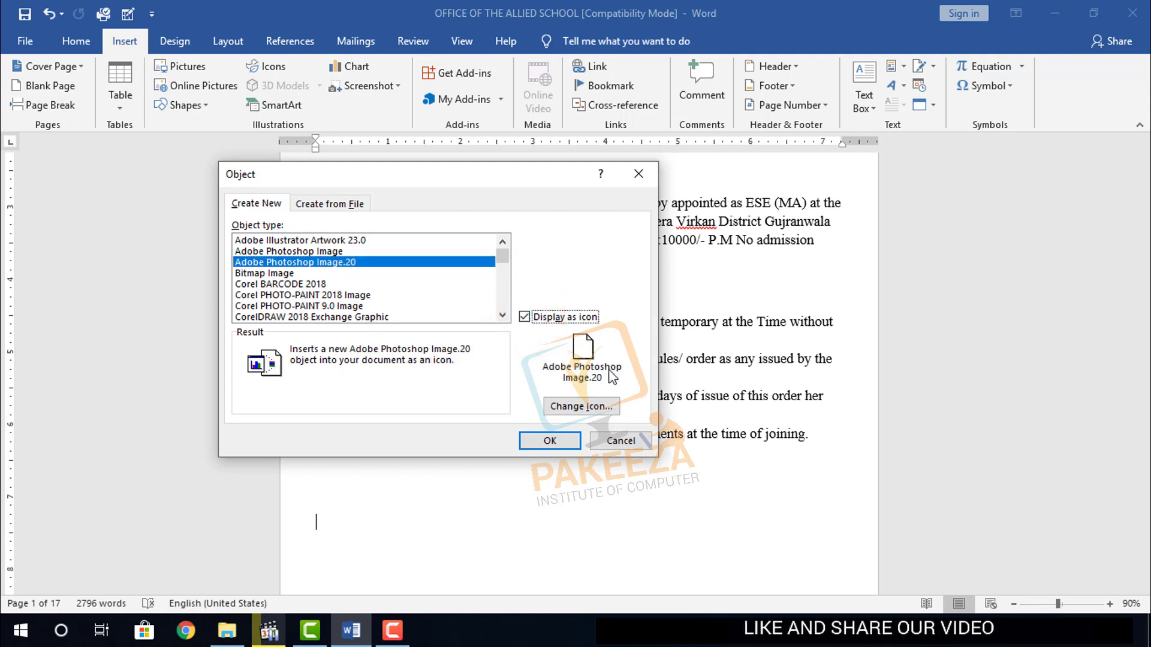
# Step: Browse the icons of several object types and insert a Microsoft Excel 97-2003 Worksheet object
pyautogui.click(287, 274)
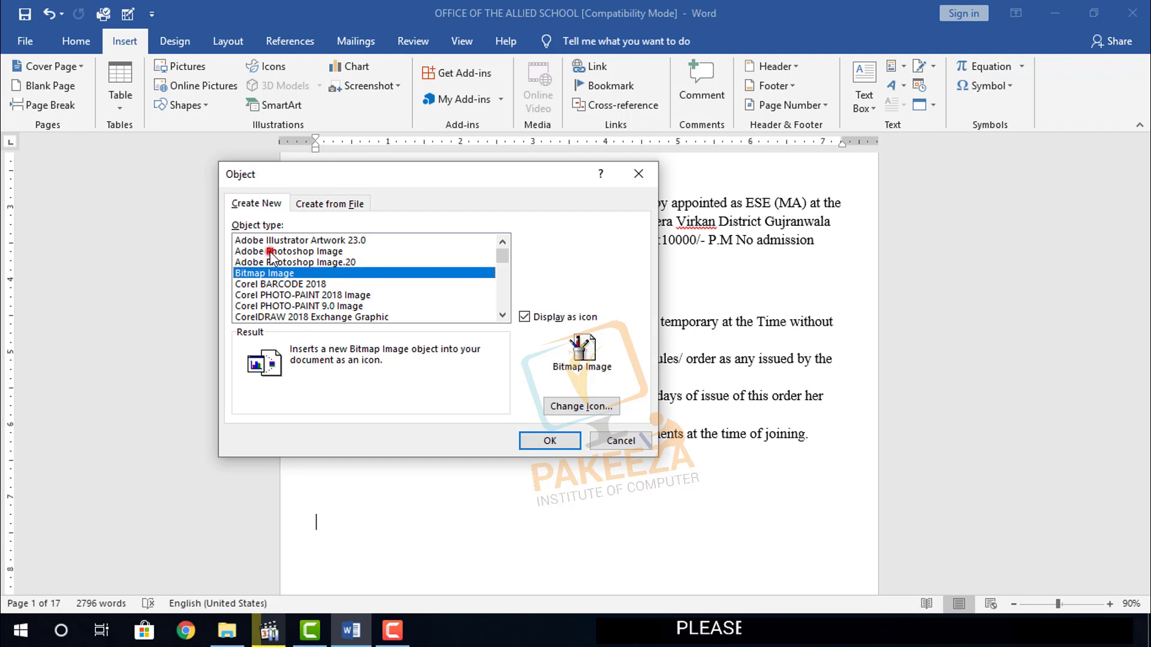
pyautogui.click(267, 252)
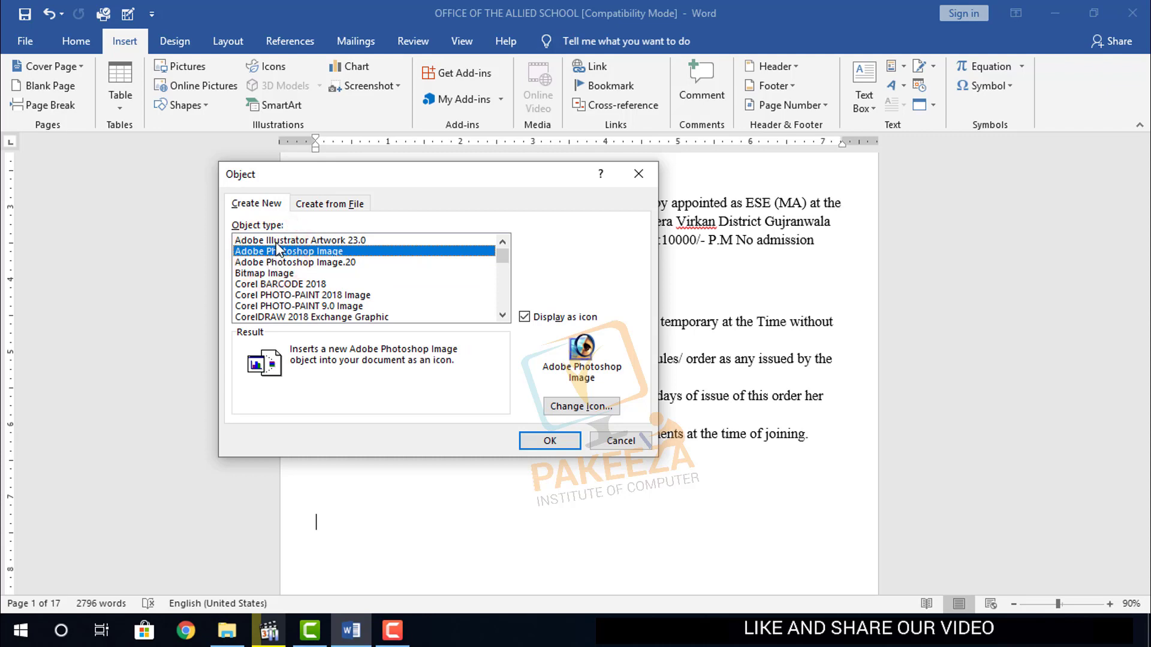
pyautogui.click(276, 240)
pyautogui.click(277, 284)
pyautogui.scroll(-2, 277, 286)
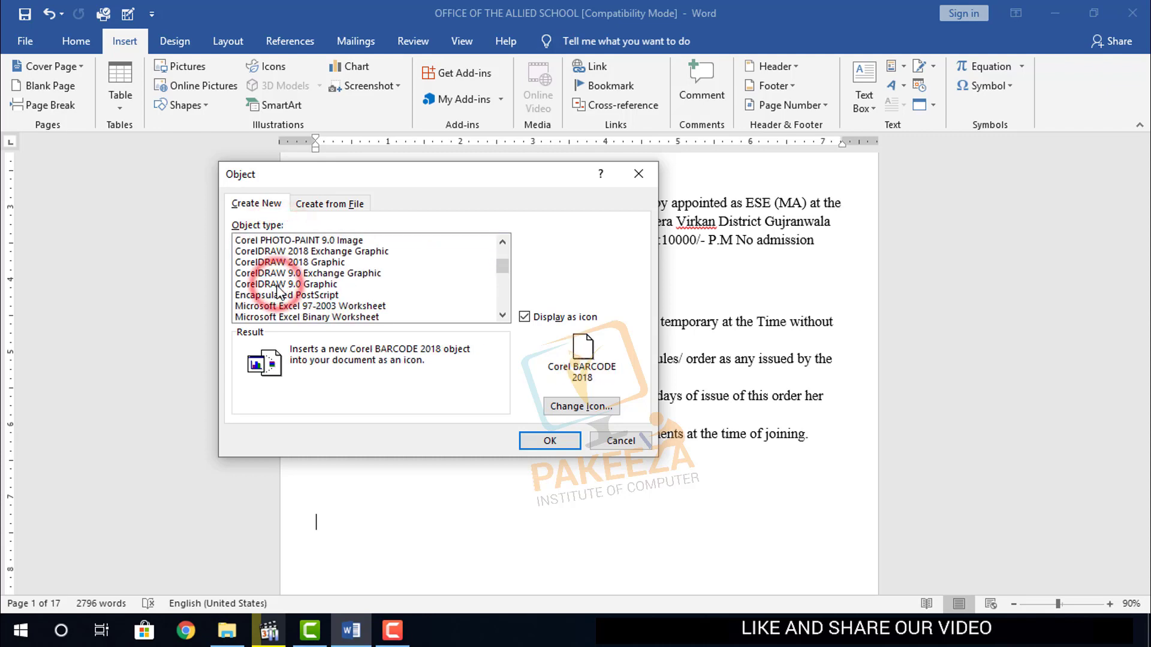
pyautogui.click(279, 285)
pyautogui.click(285, 275)
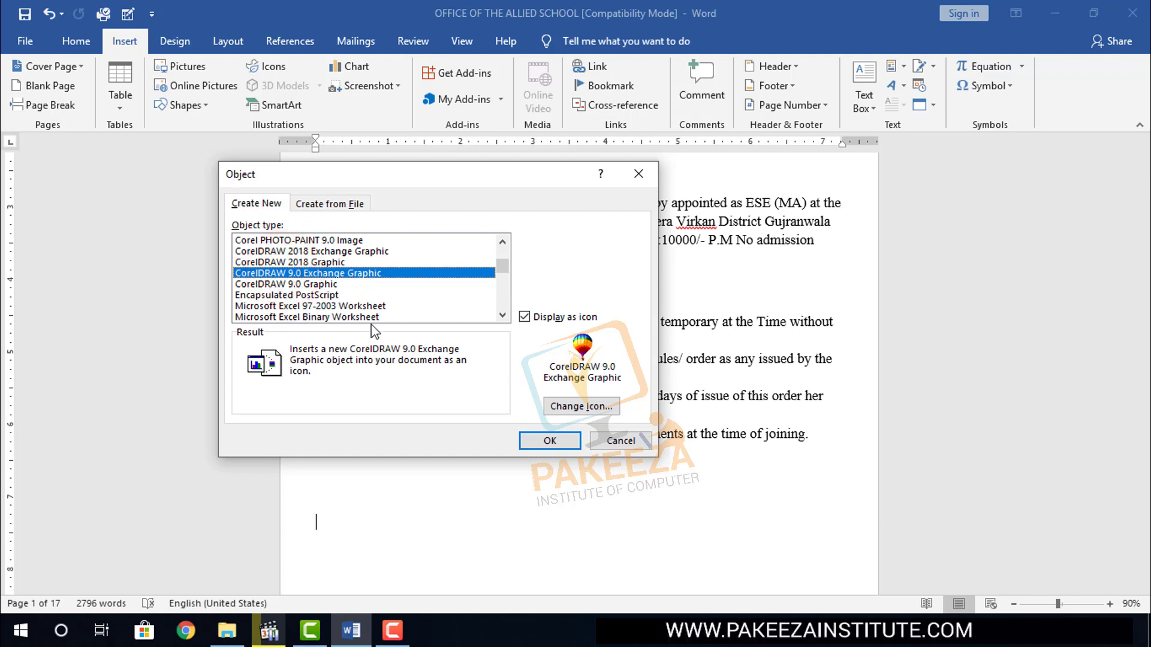
pyautogui.click(344, 305)
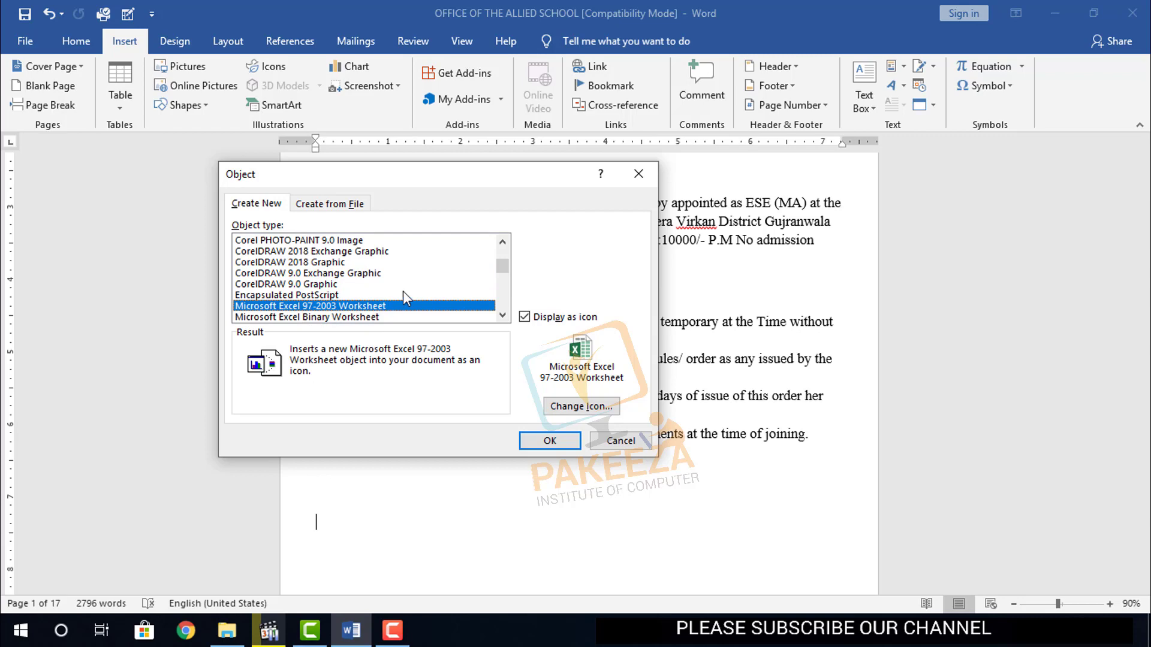
pyautogui.click(550, 442)
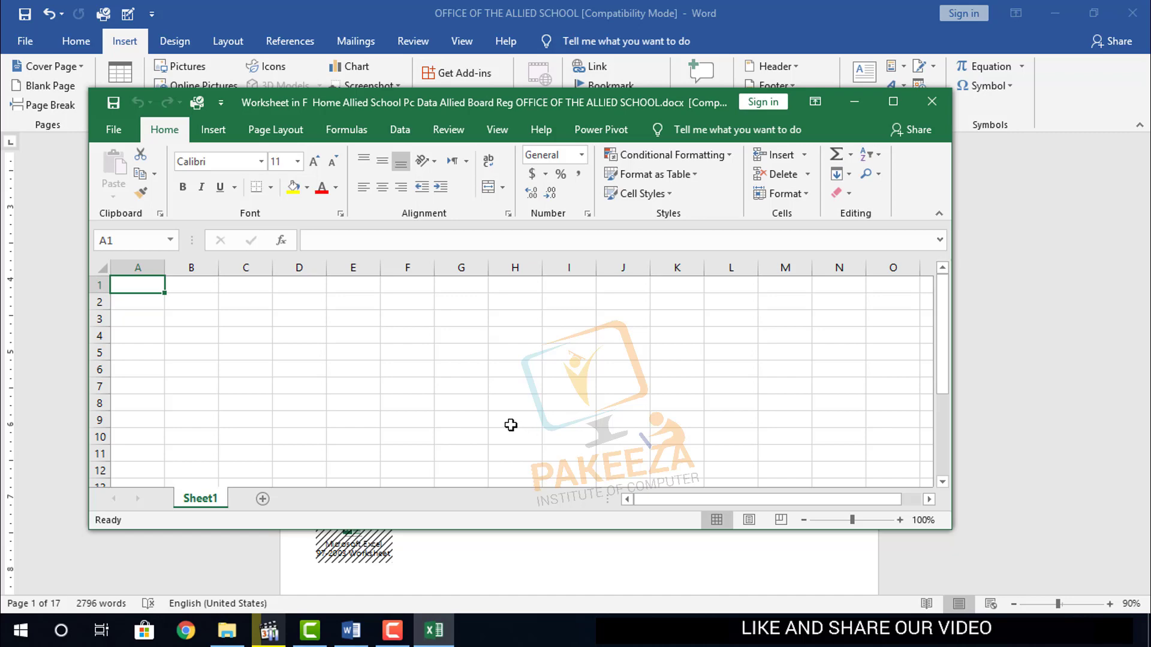
# Step: Enter "pakeeza institute of computer" in cell A1 of the embedded worksheet and close it to return to the document
pyautogui.write('pak')
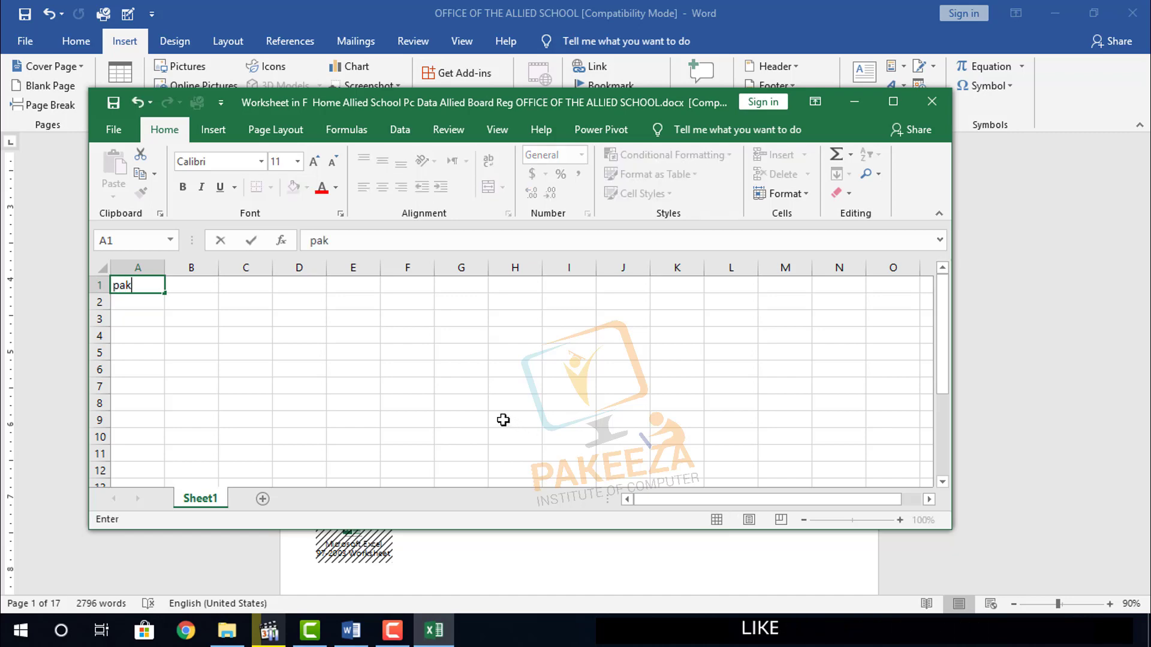
pyautogui.write('eeza in')
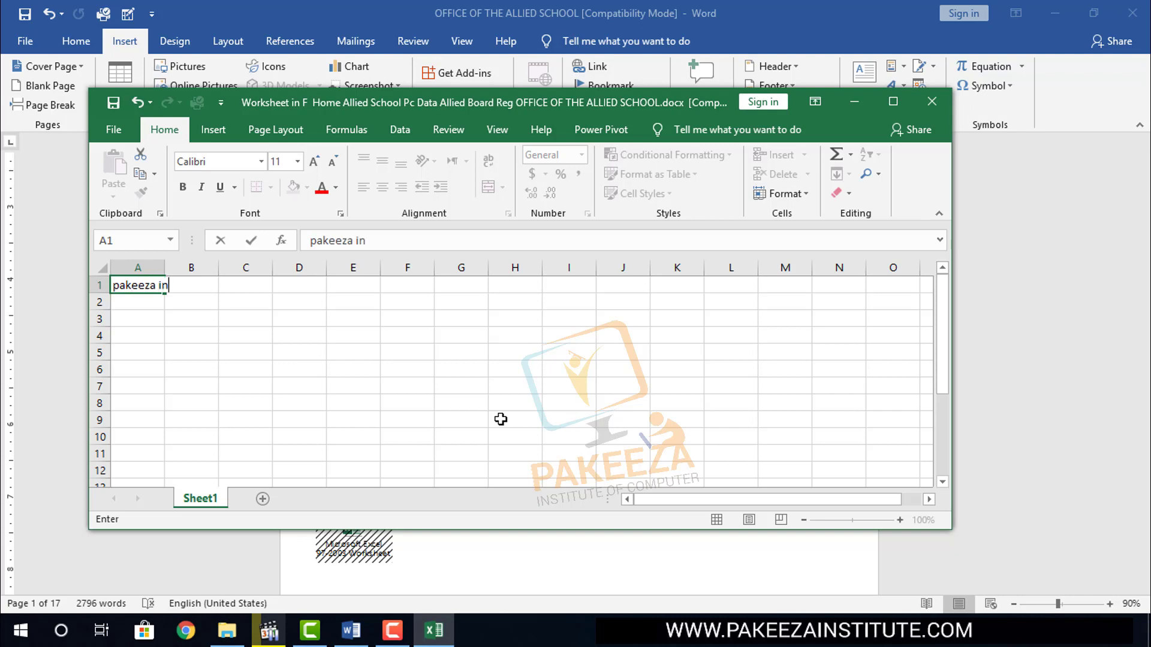
pyautogui.write('stitu')
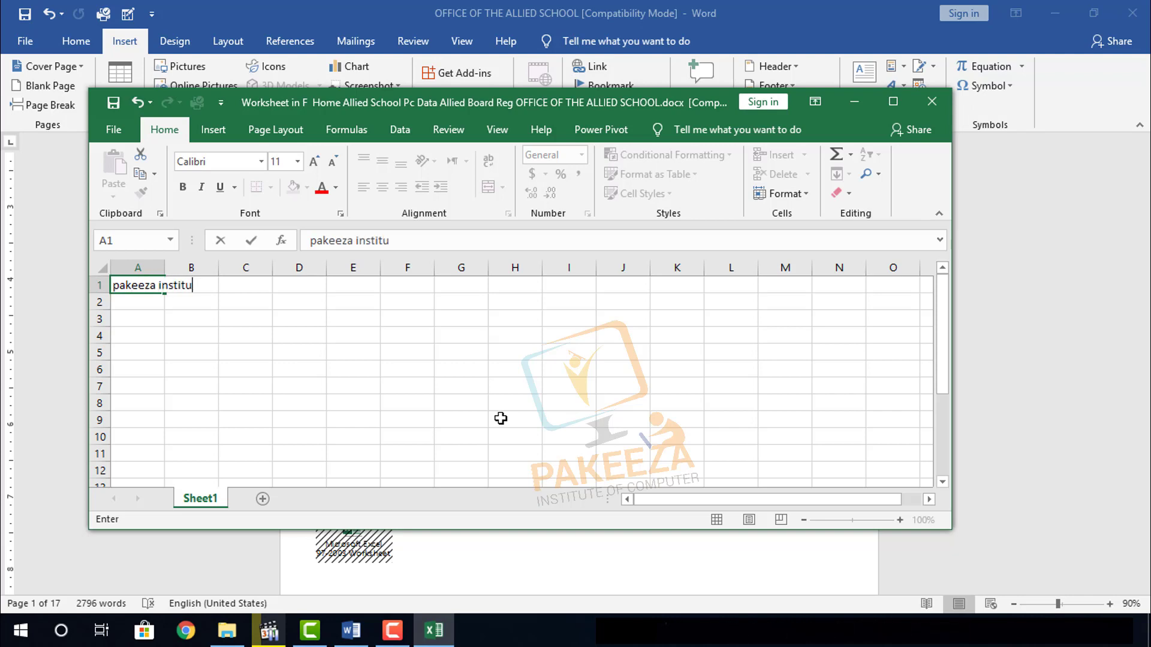
pyautogui.write('te of com')
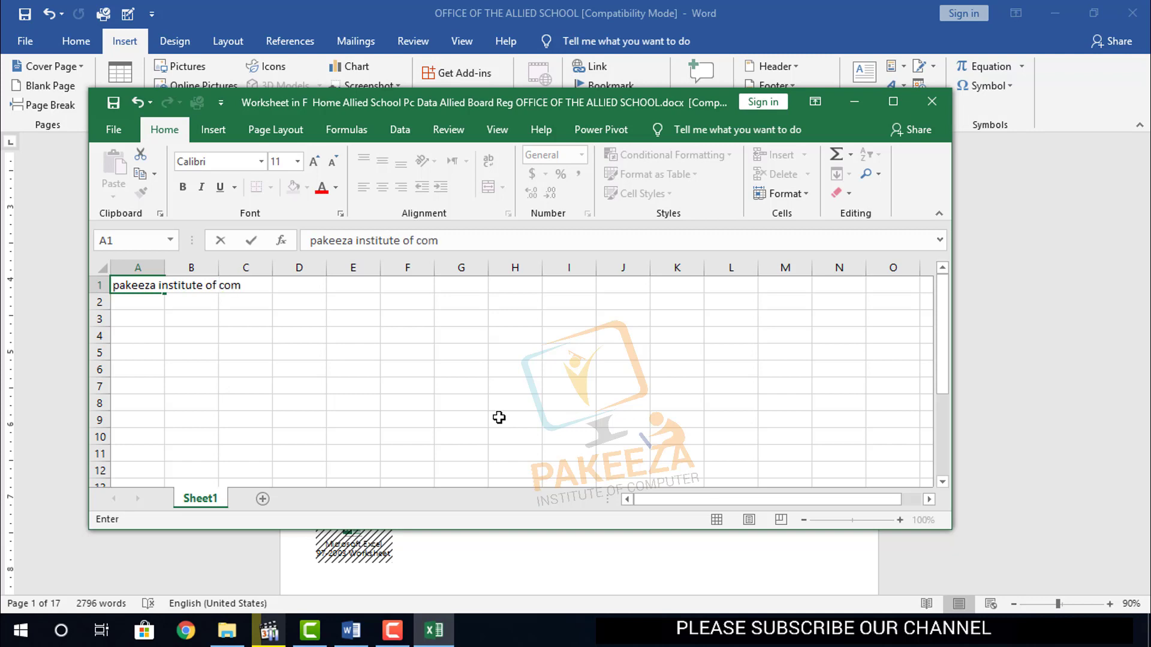
pyautogui.write('puter')
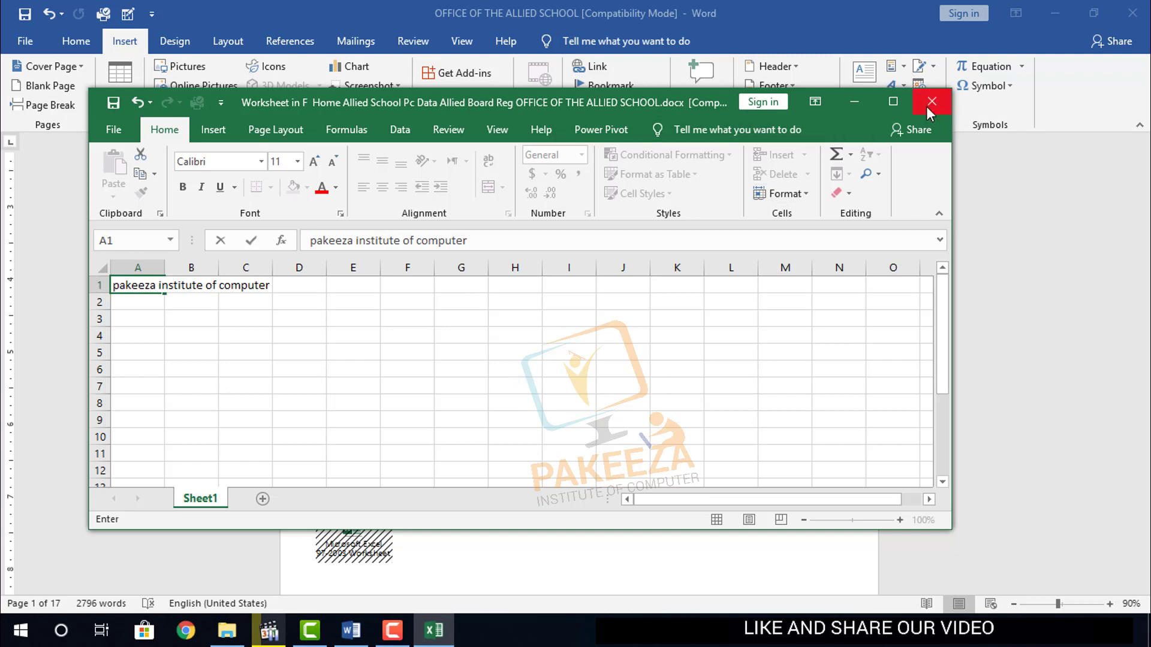
pyautogui.click(926, 125)
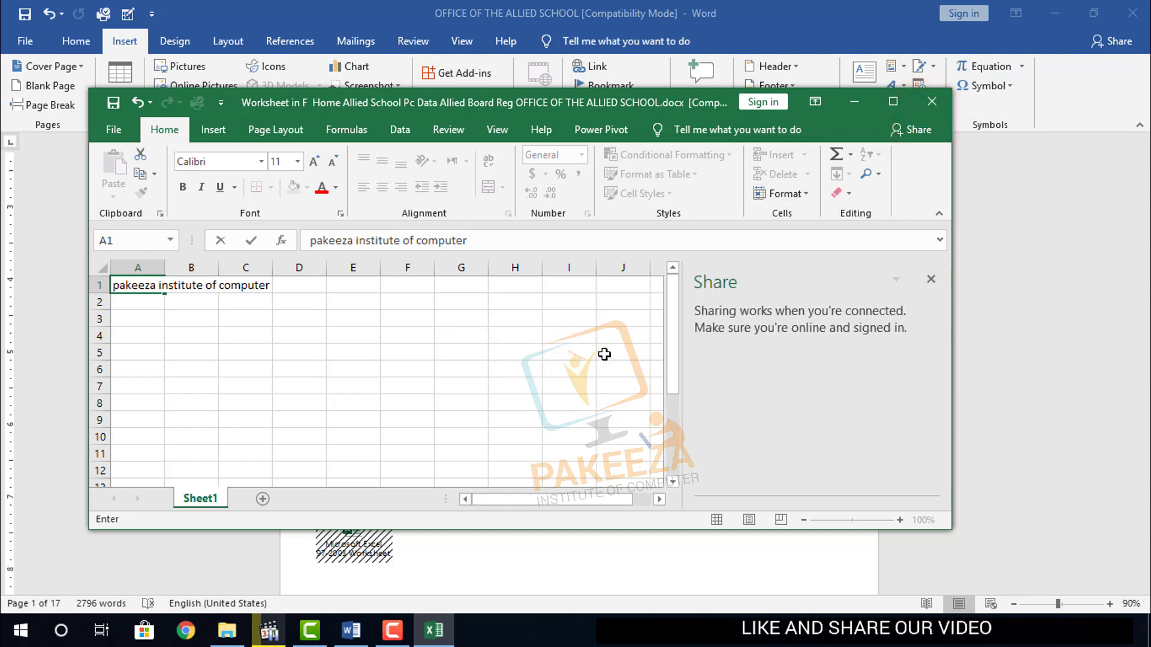
pyautogui.click(932, 103)
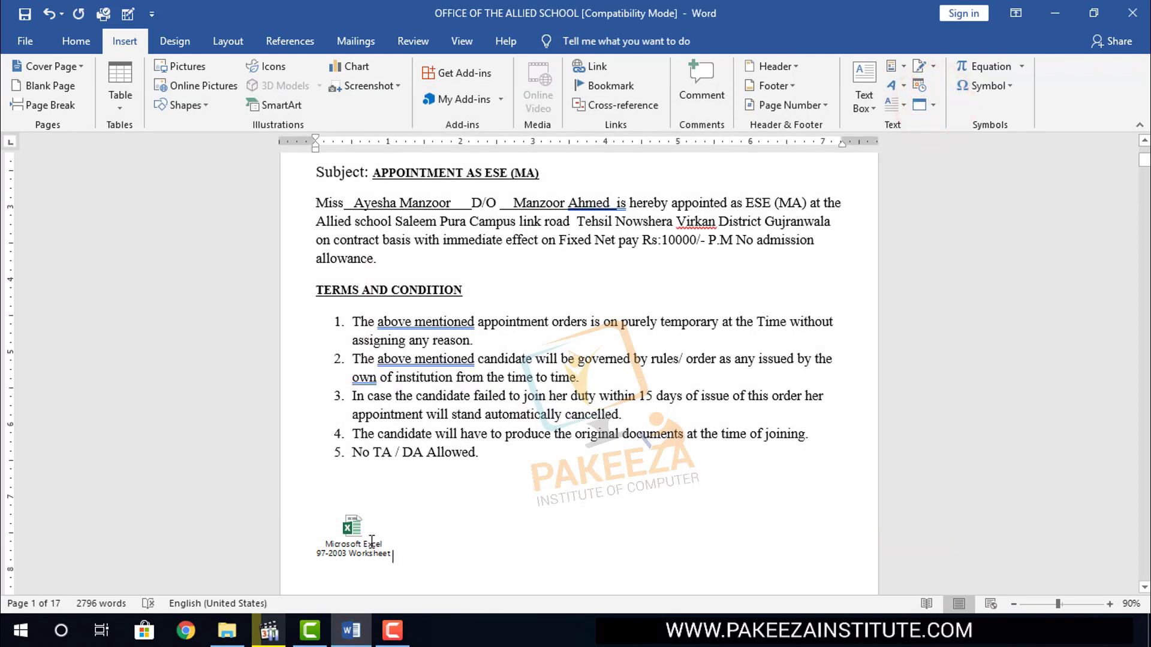
# Step: Reopen the embedded Excel worksheet from its icon to check its contents, and close it again
pyautogui.scroll(-1, 371, 544)
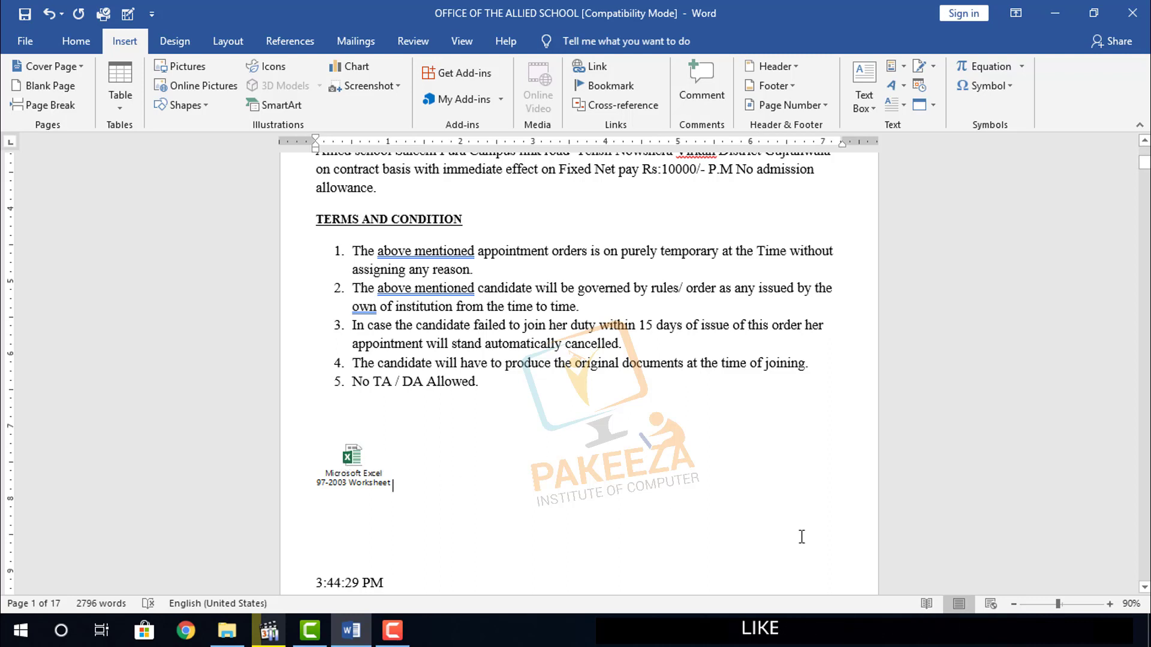
pyautogui.click(1110, 603)
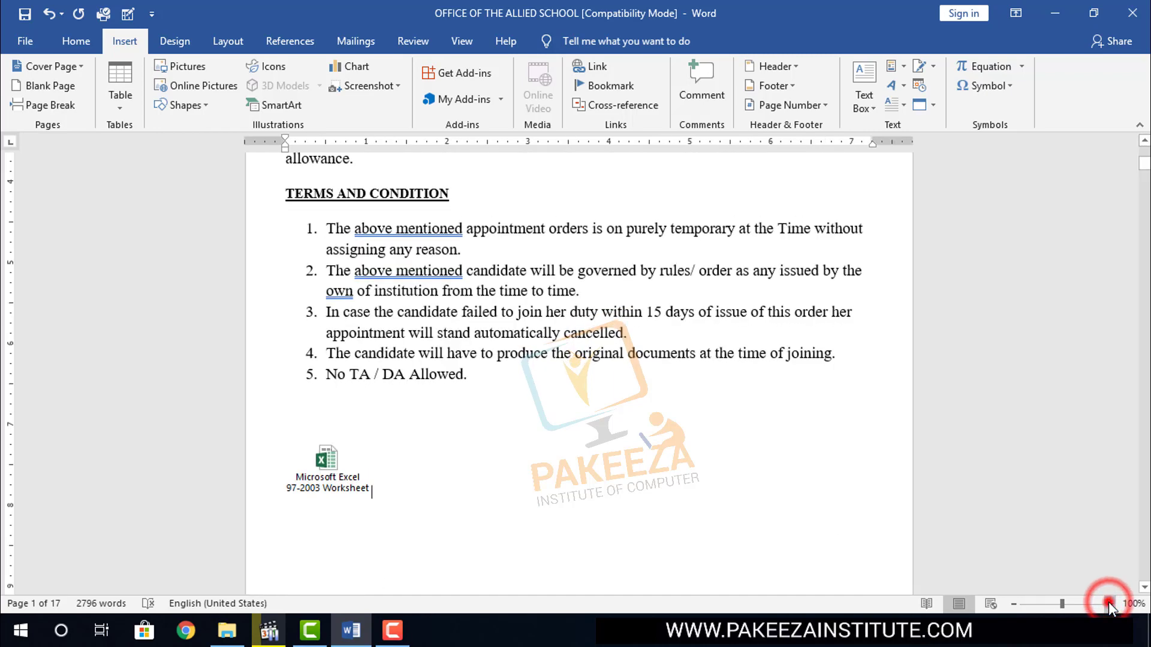
pyautogui.click(1109, 603)
pyautogui.click(1109, 604)
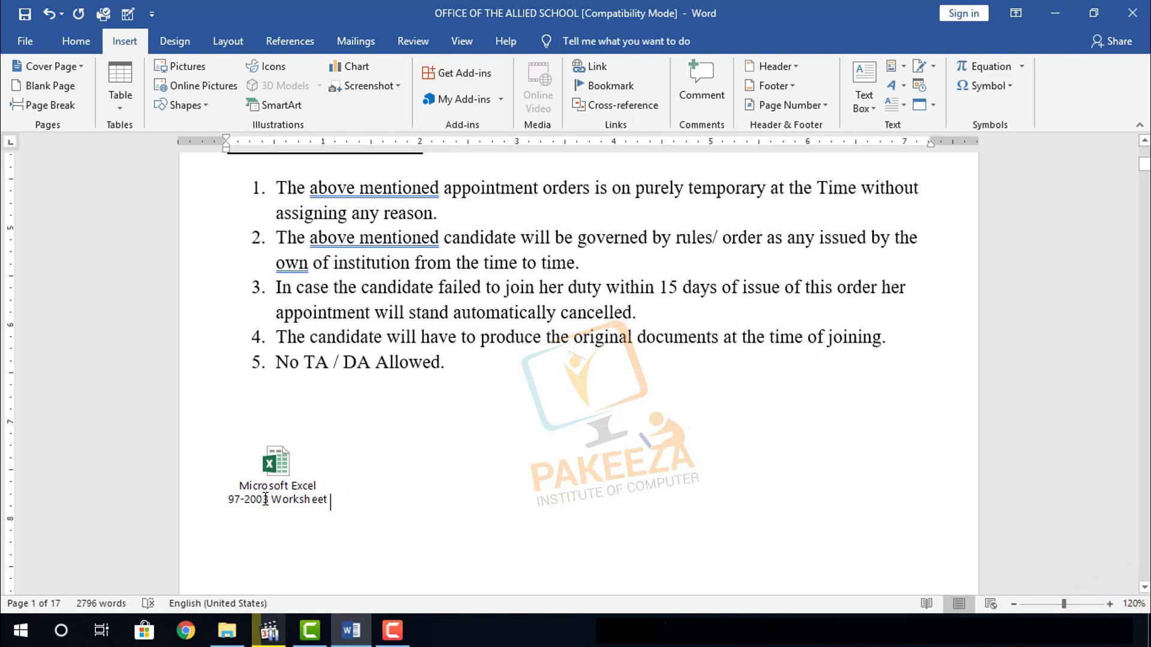
pyautogui.scroll(-2, 260, 478)
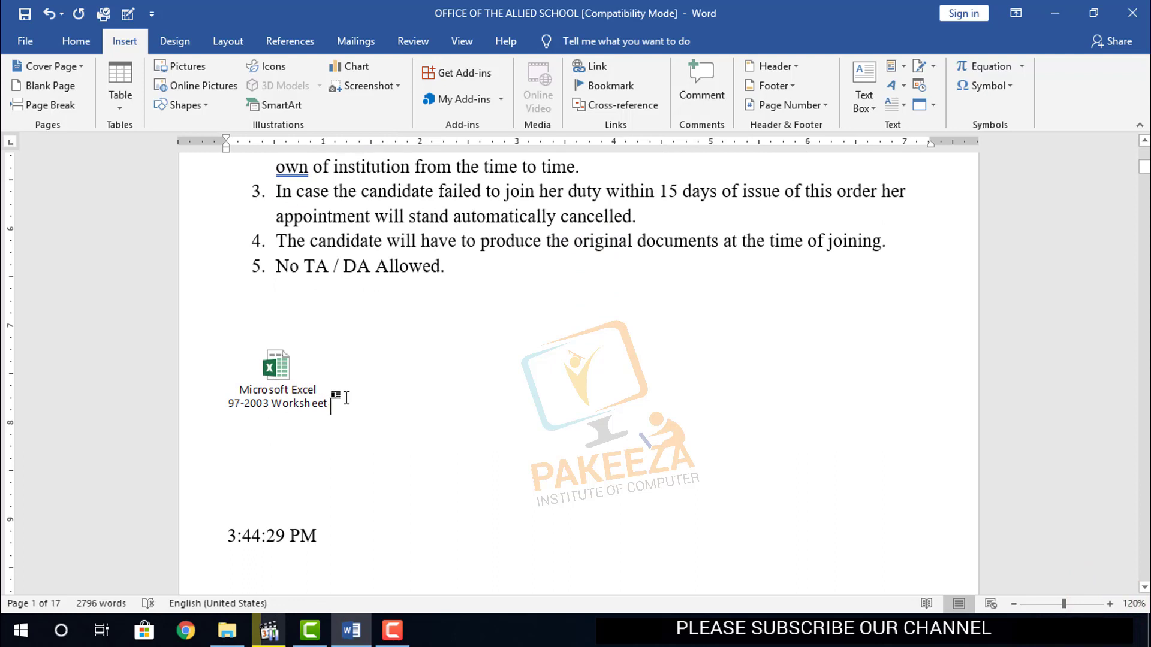
pyautogui.doubleClick(276, 367)
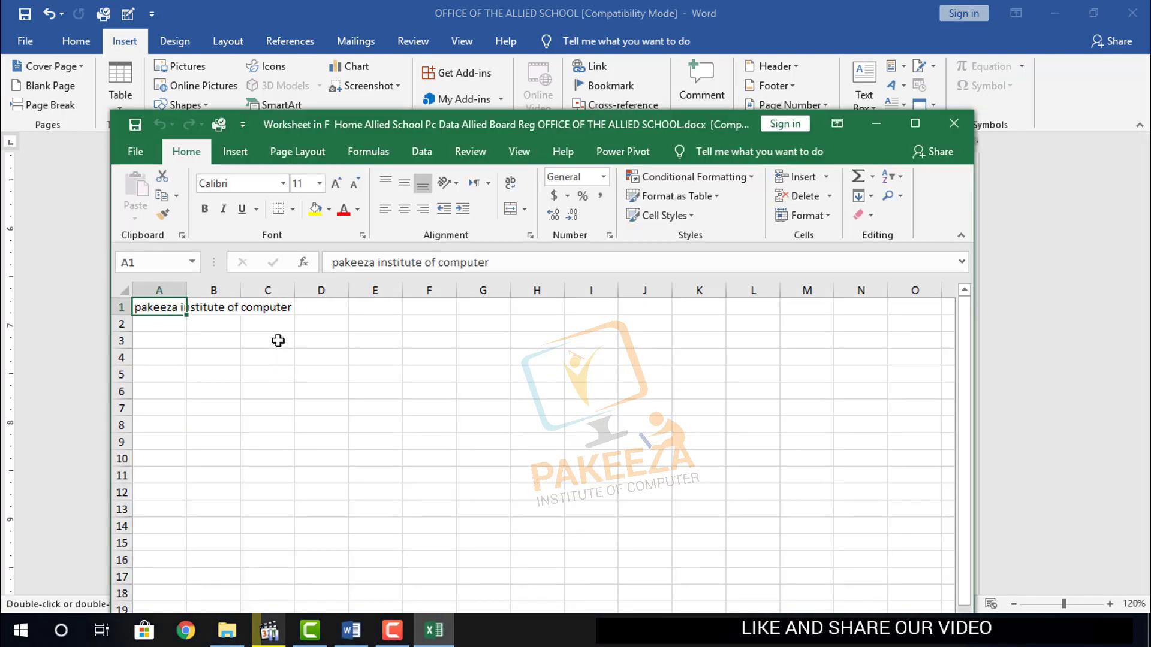
pyautogui.click(954, 124)
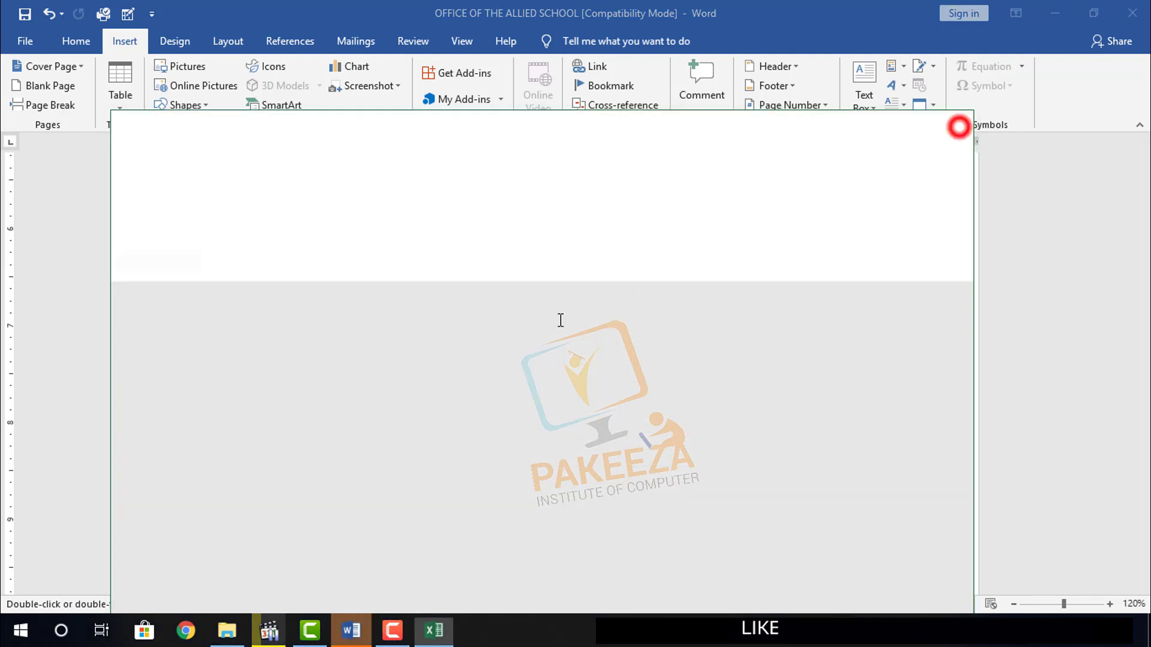
# Step: Insert a new Bitmap Image object into the document beside the Excel worksheet icon and open it for drawing in Paint
pyautogui.click(399, 397)
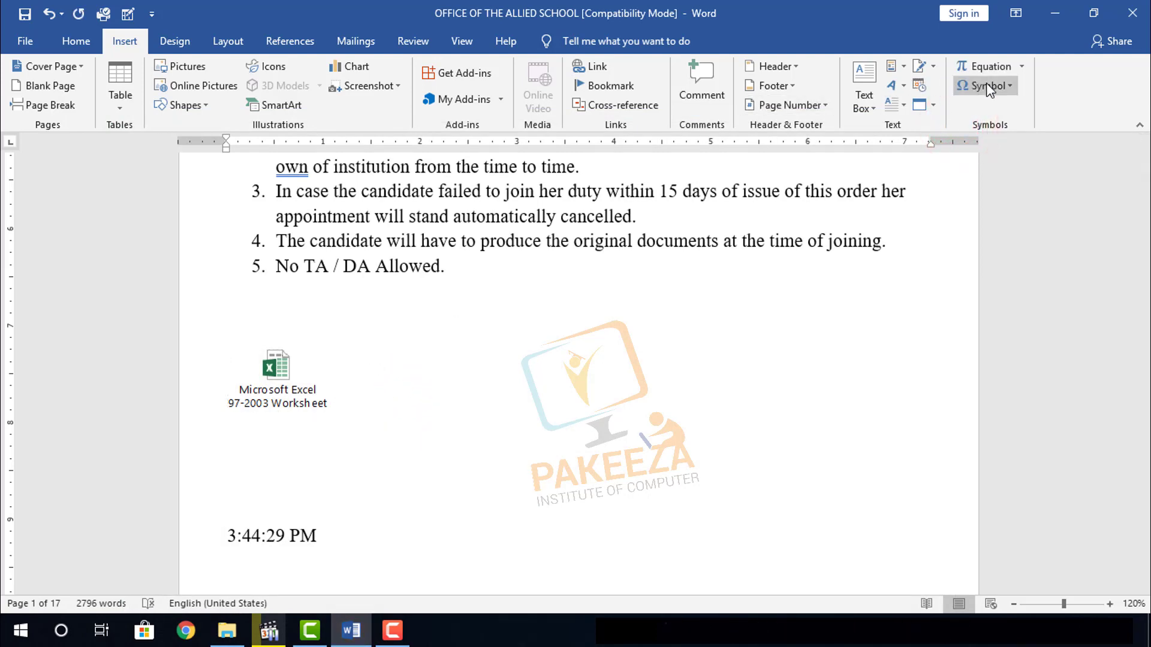
pyautogui.click(932, 106)
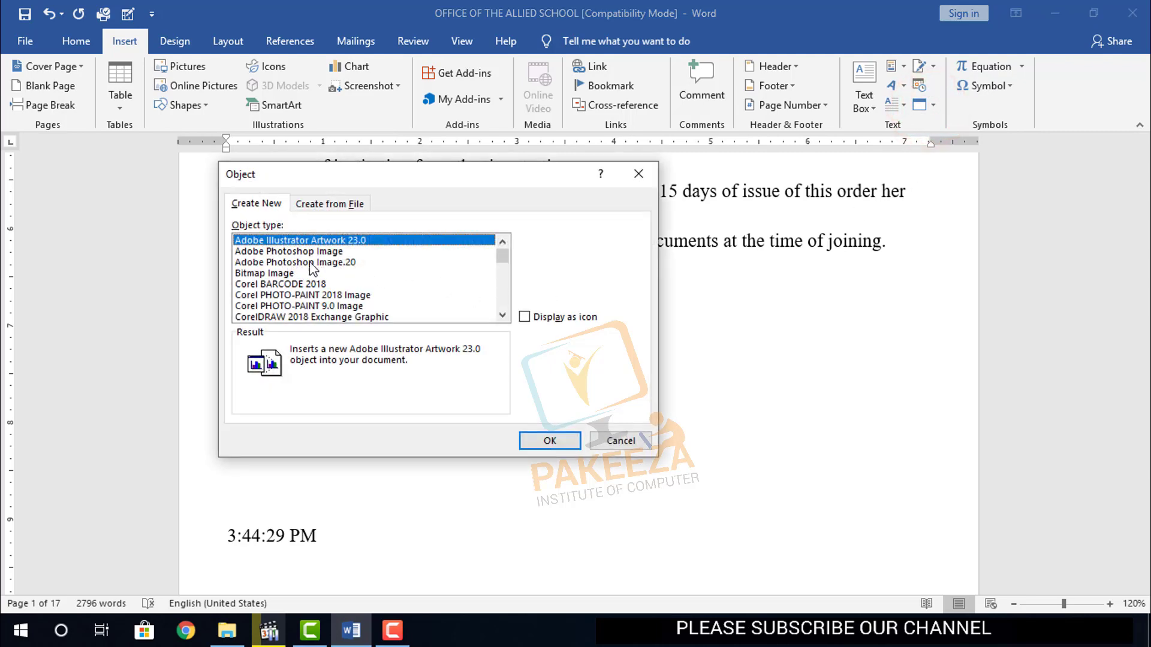
pyautogui.click(285, 274)
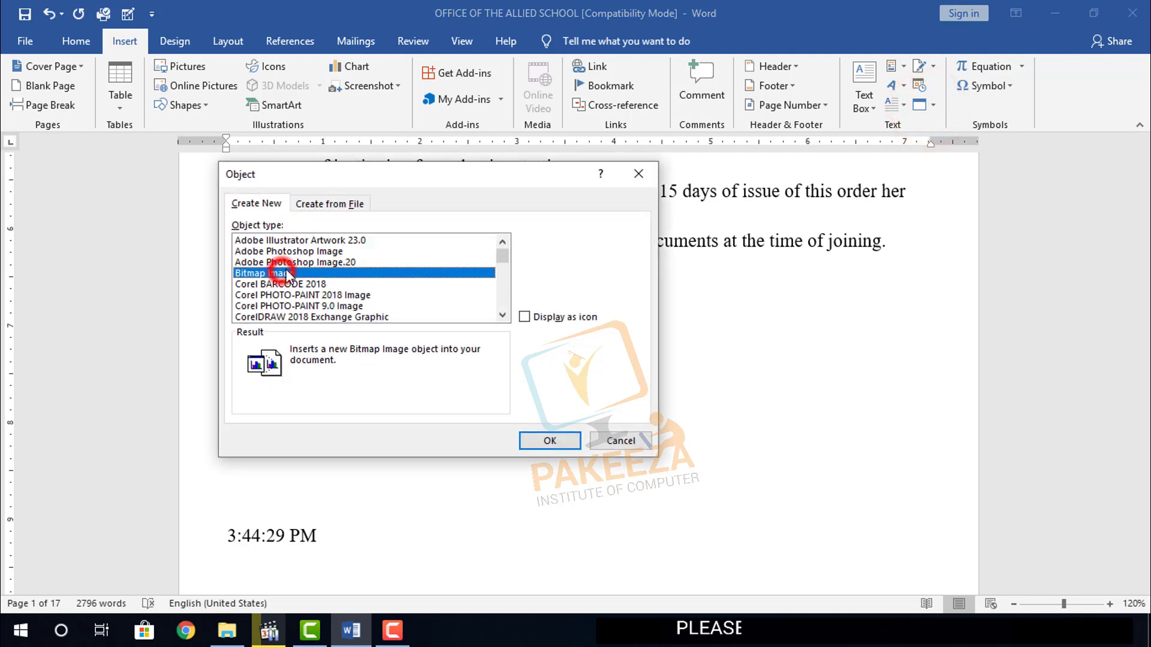
pyautogui.click(525, 317)
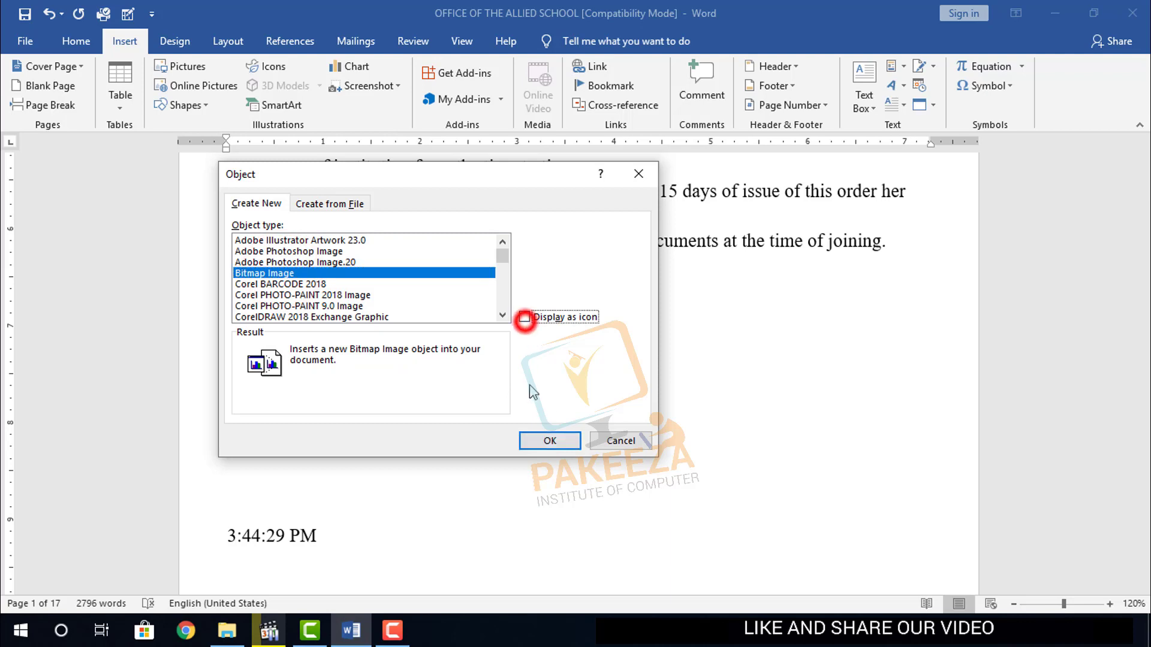
pyautogui.click(525, 318)
pyautogui.click(549, 440)
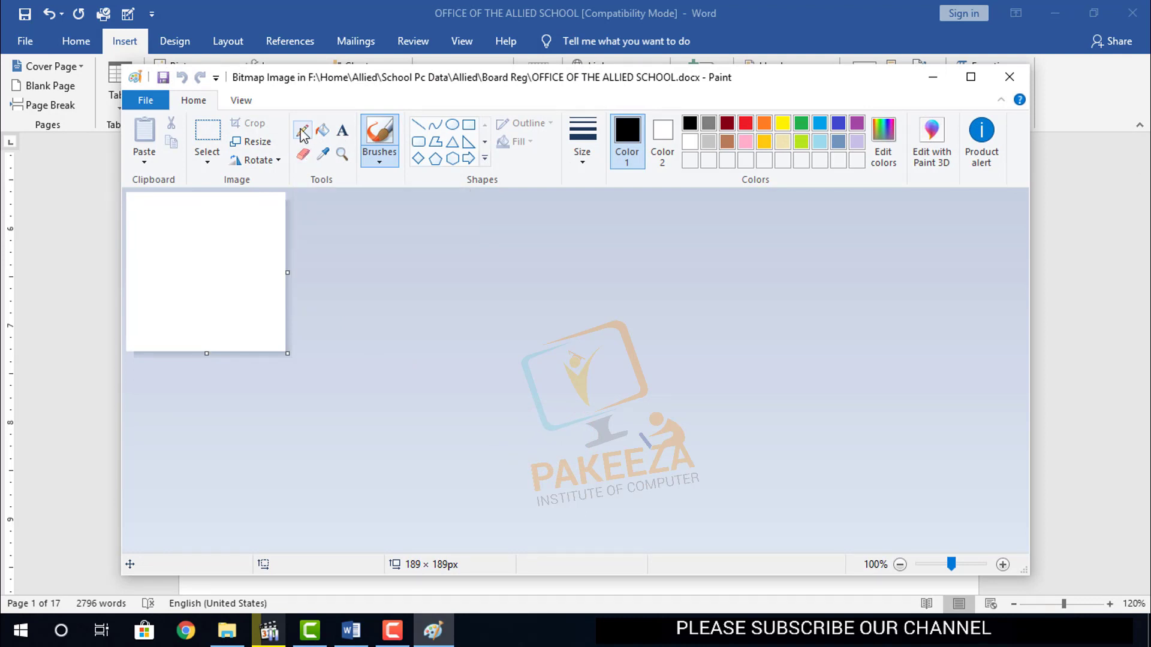
pyautogui.click(418, 142)
pyautogui.moveTo(152, 214)
pyautogui.mouseDown()
pyautogui.moveTo(205, 251)
pyautogui.moveTo(226, 315)
pyautogui.mouseUp()
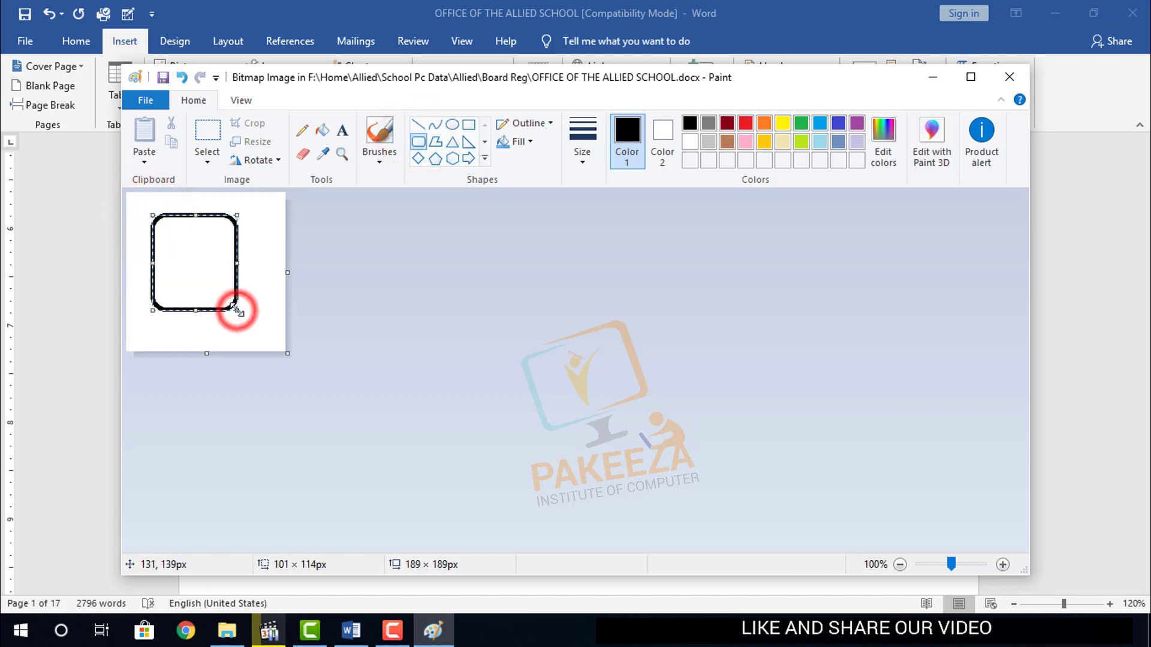
pyautogui.hotkey('ctrl', 'z')
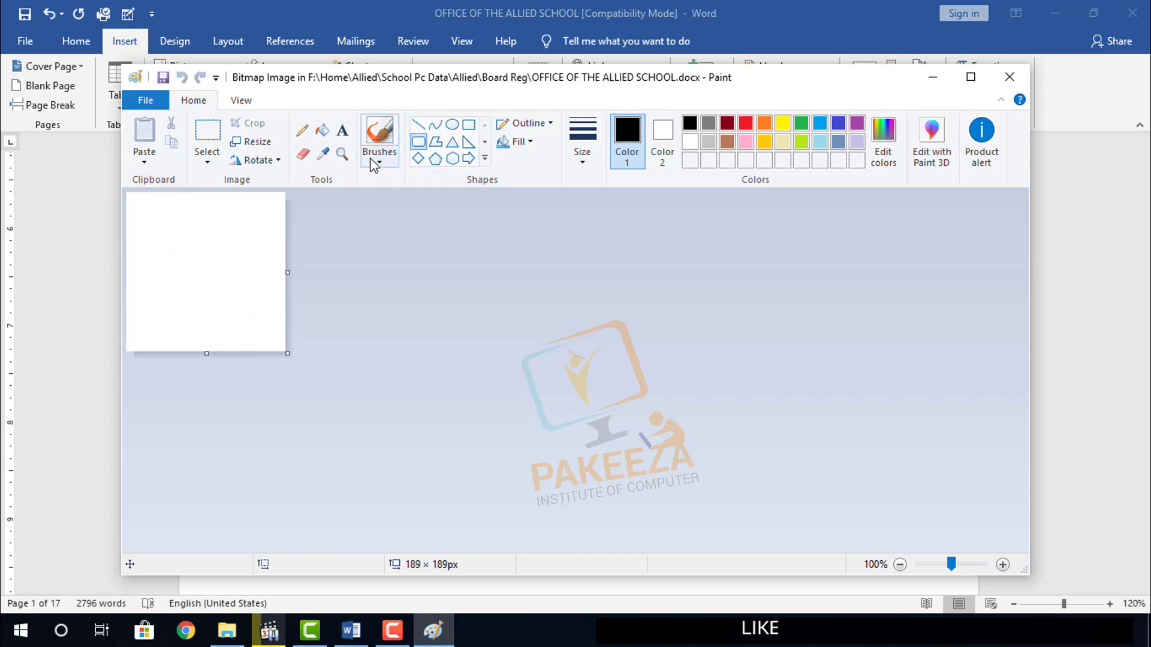
# Step: Look through the available brush types for the blank bitmap canvas and select the Eraser tool
pyautogui.click(382, 130)
pyautogui.click(380, 162)
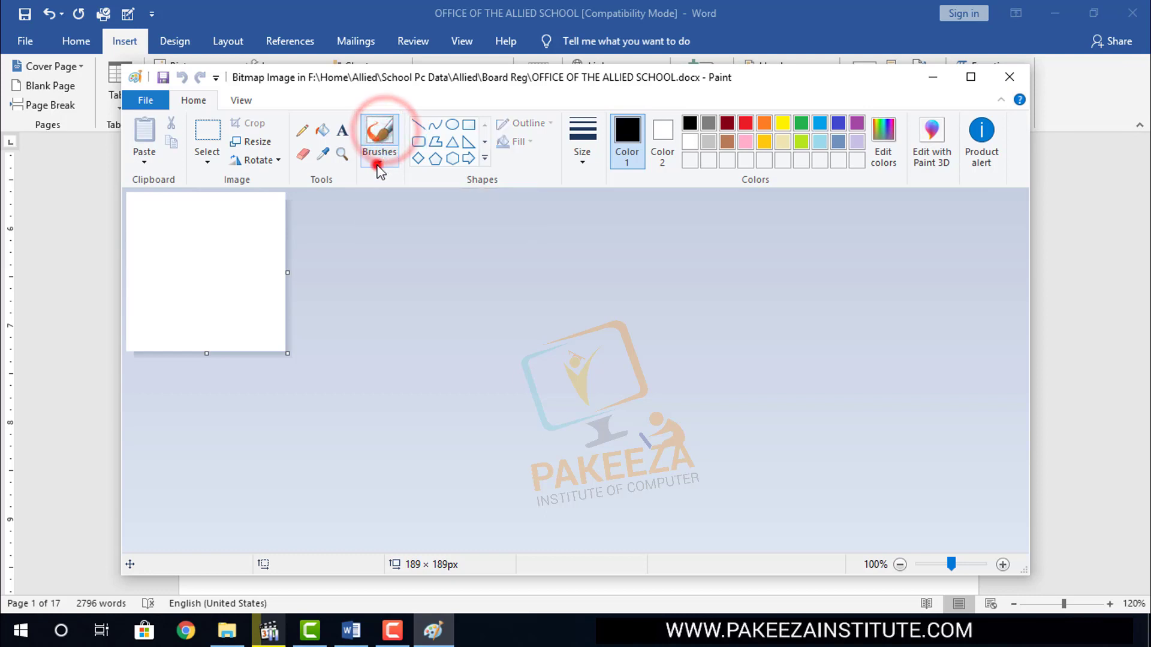
pyautogui.click(388, 191)
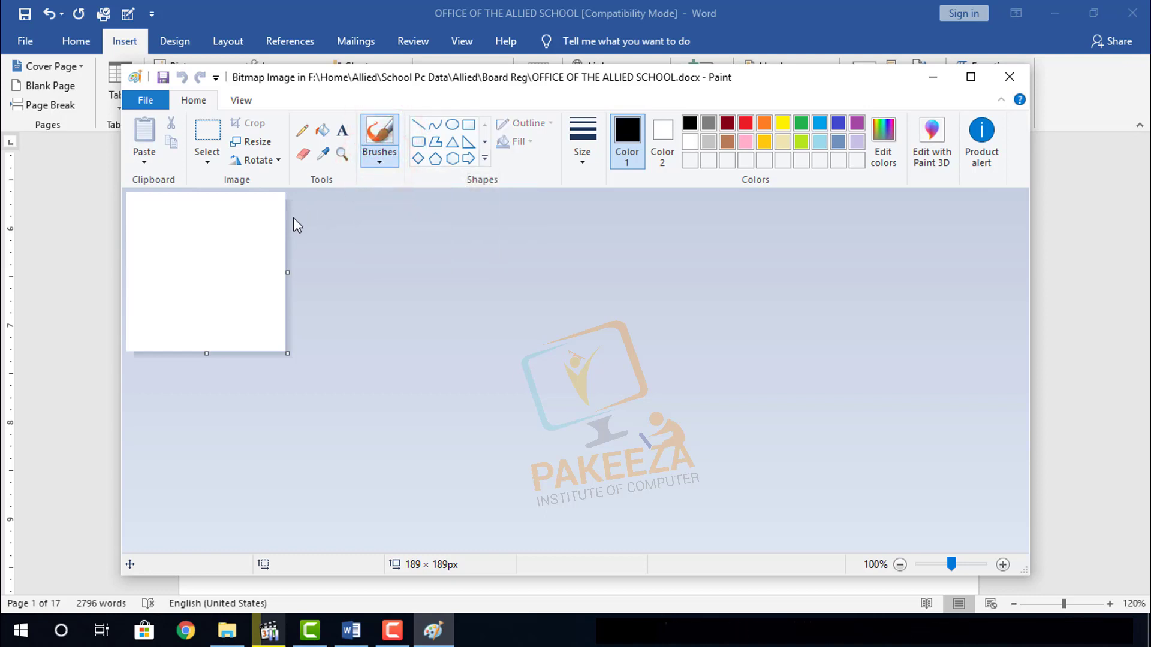
pyautogui.click(378, 161)
pyautogui.click(378, 163)
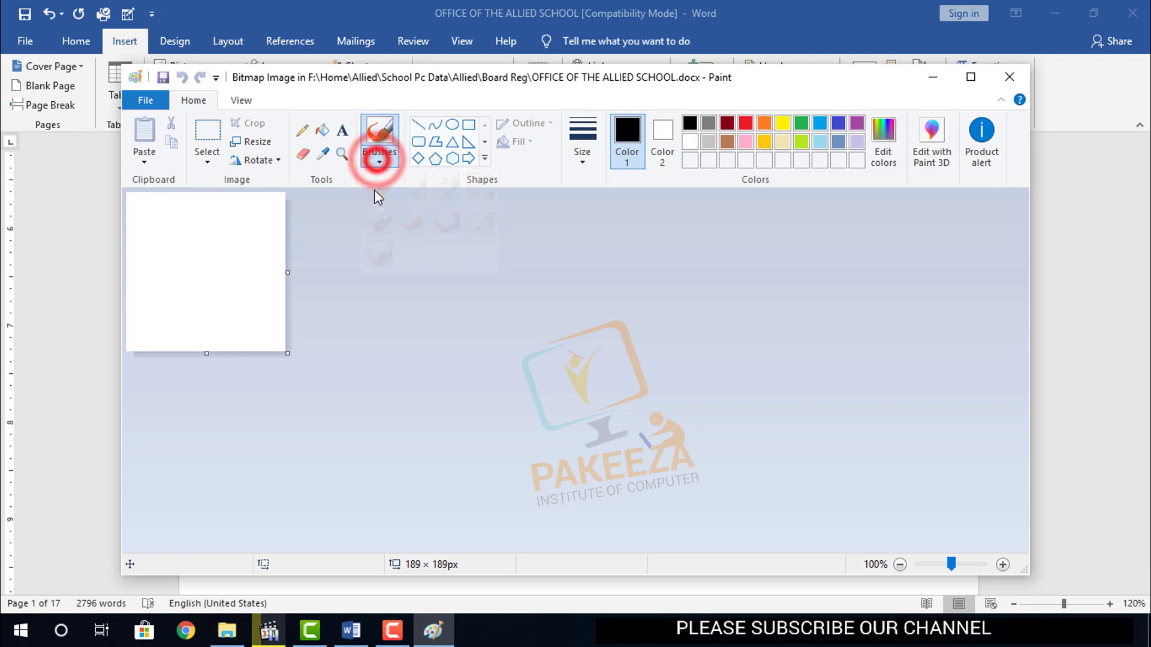
pyautogui.click(304, 157)
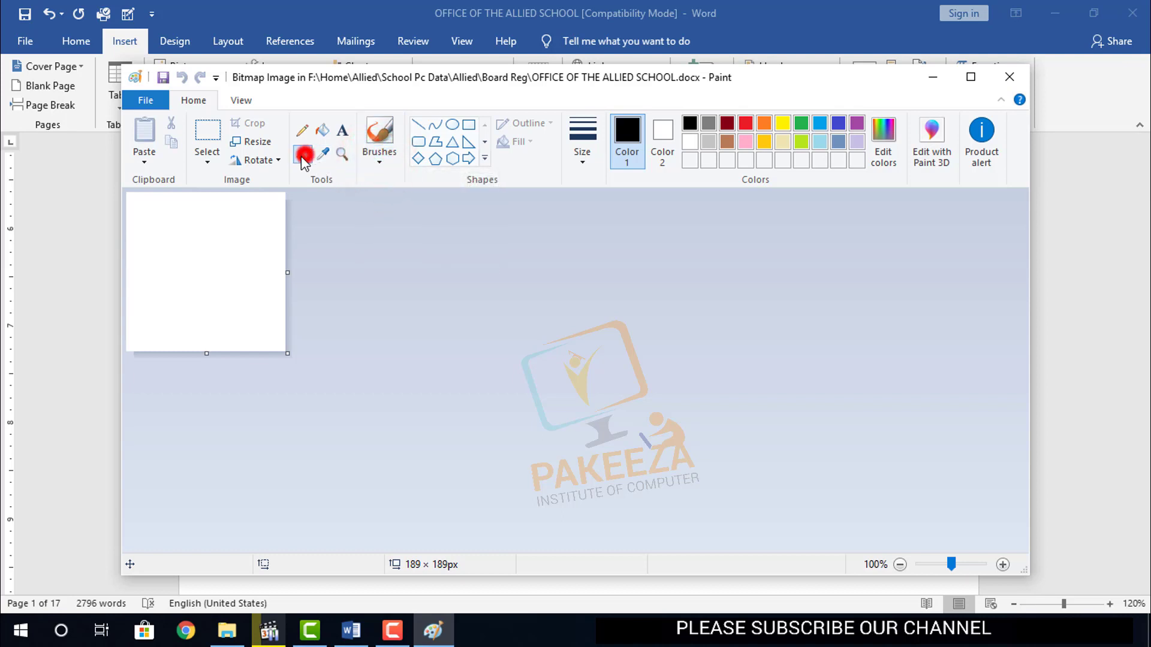